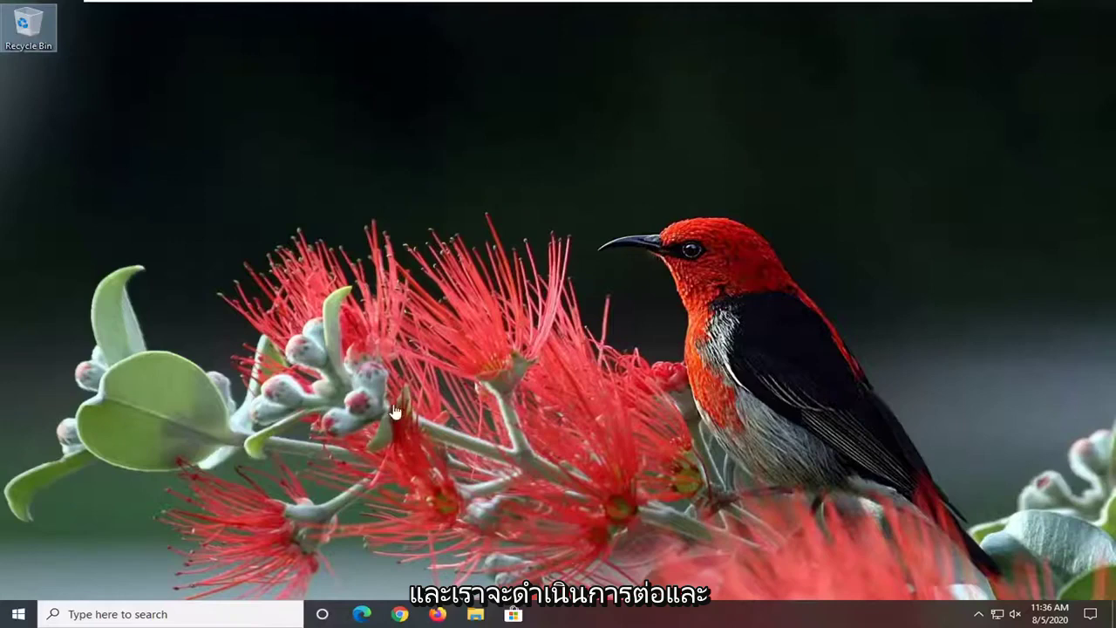
Launch Control Panel by searching 'control panel' from the Start menu.
{"action": "left_click", "coordinate": [472, 357]}
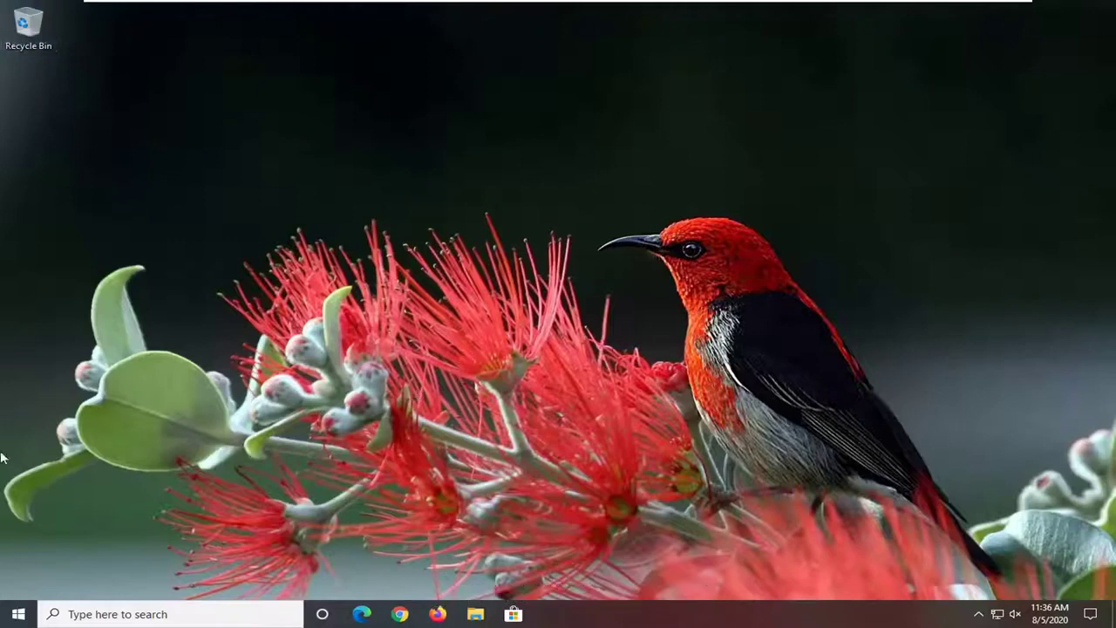
{"action": "left_click", "coordinate": [18, 619]}
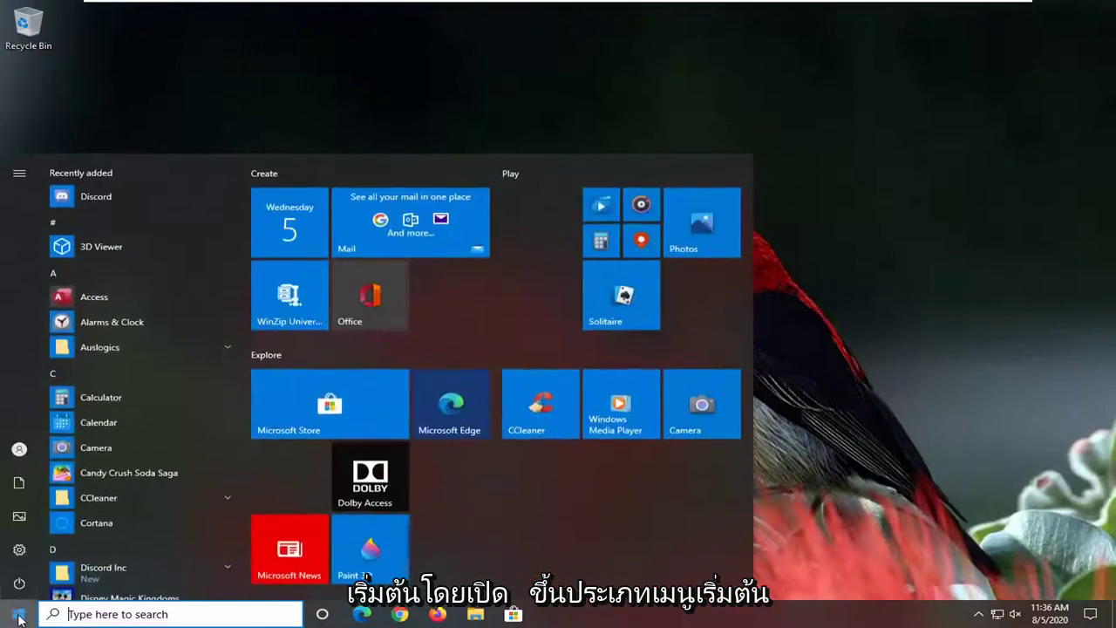
{"action": "type", "text": "control panel"}
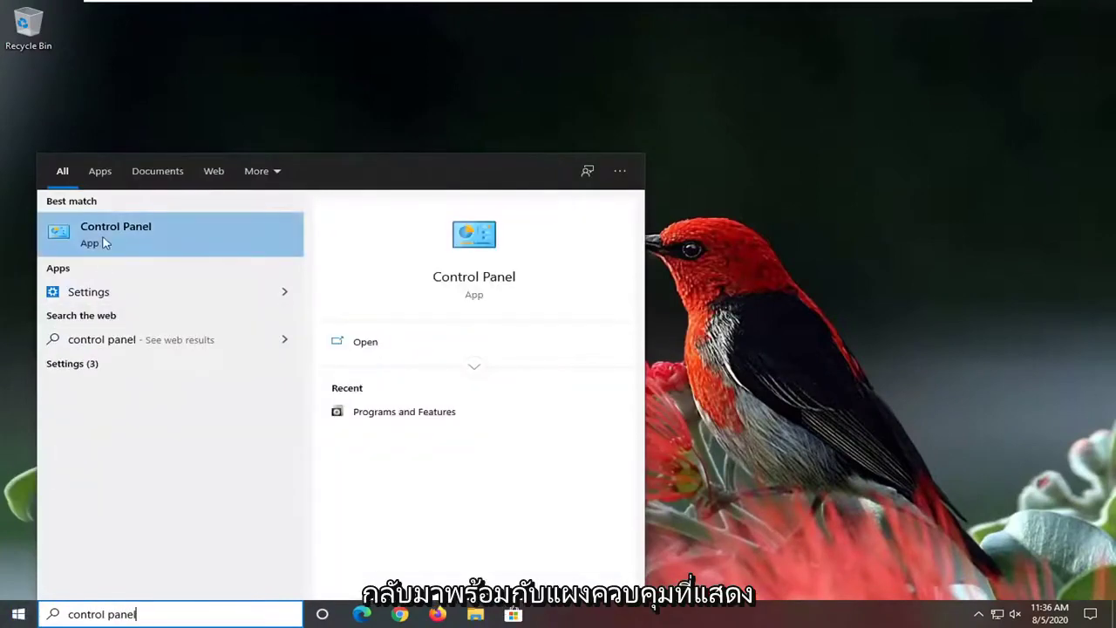
{"action": "left_click", "coordinate": [140, 240]}
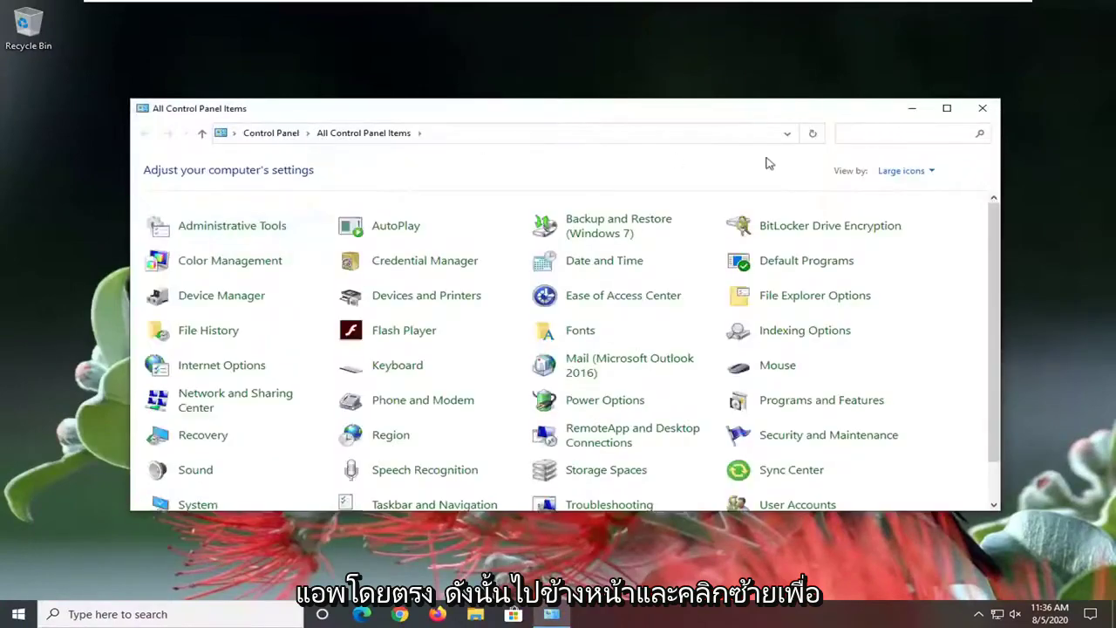
Show Control Panel items as large icons and open Network and Sharing Center.
{"action": "left_click", "coordinate": [912, 167]}
{"action": "left_click", "coordinate": [922, 208]}
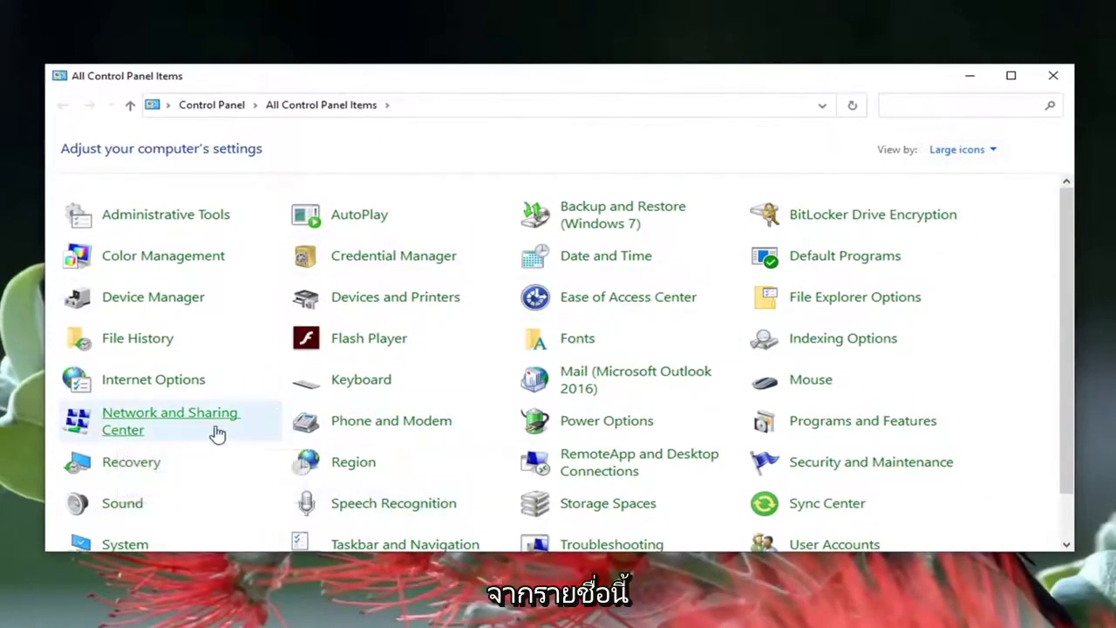
{"action": "left_click", "coordinate": [217, 434]}
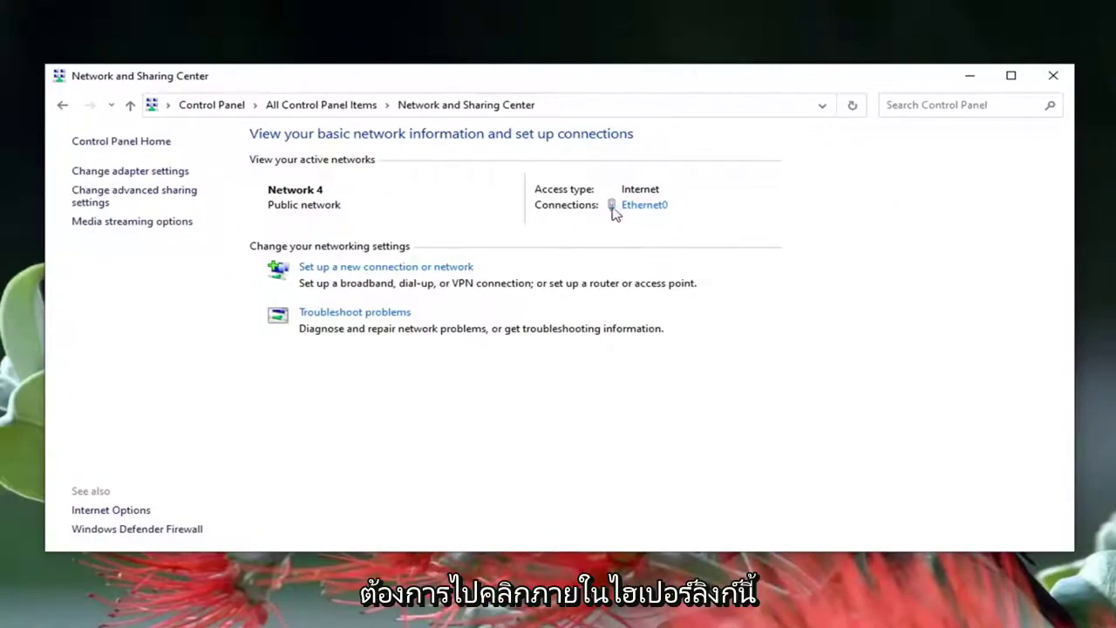
Open Ethernet0's properties and its Internet Protocol Version 4 (TCP/IPv4) settings dialog.
{"action": "left_click", "coordinate": [645, 206]}
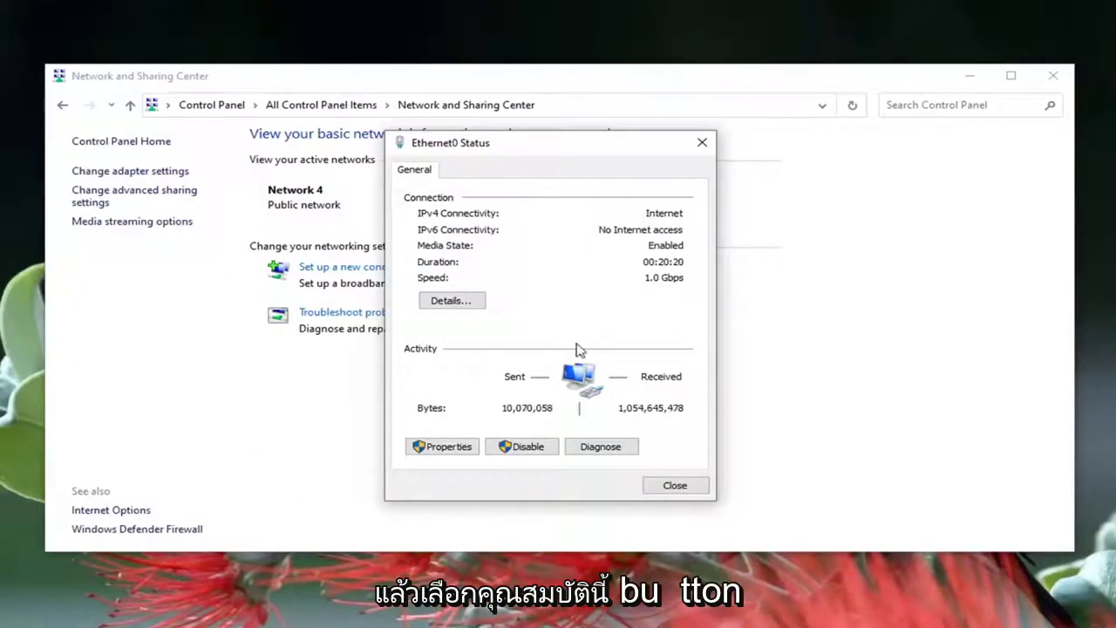
{"action": "left_click", "coordinate": [446, 448]}
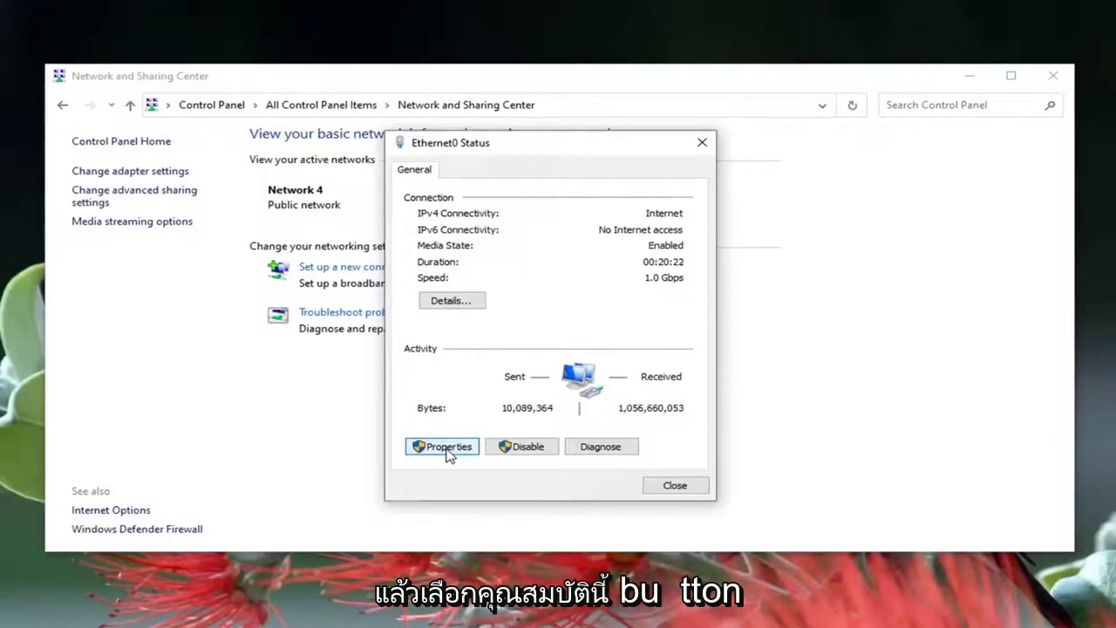
{"action": "left_click_drag", "start_coordinate": [534, 167], "coordinate": [520, 122]}
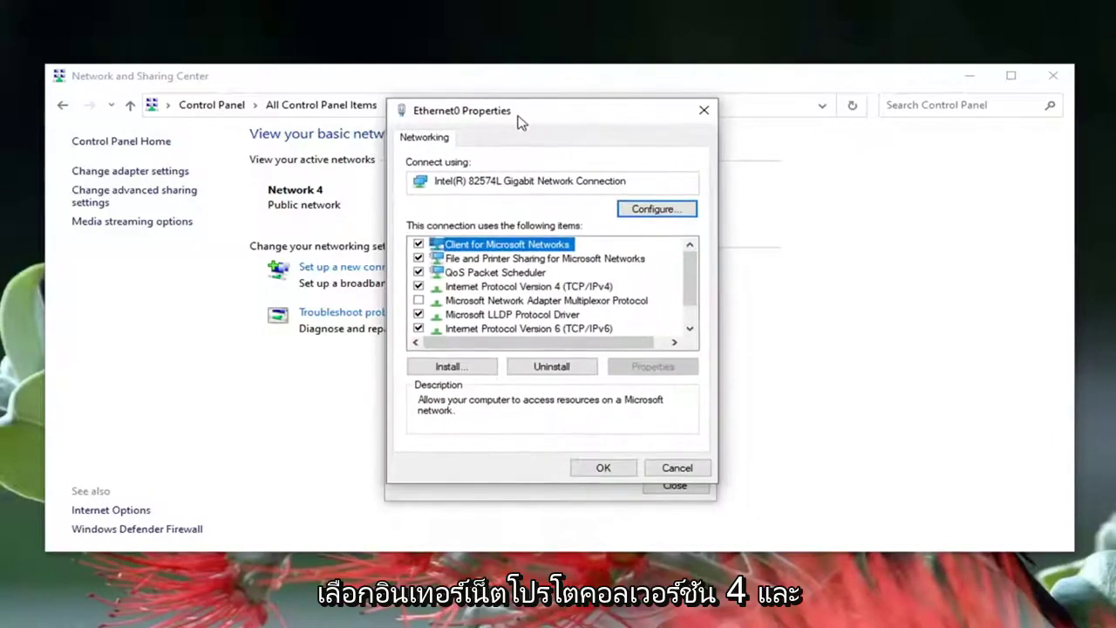
{"action": "left_click", "coordinate": [482, 290]}
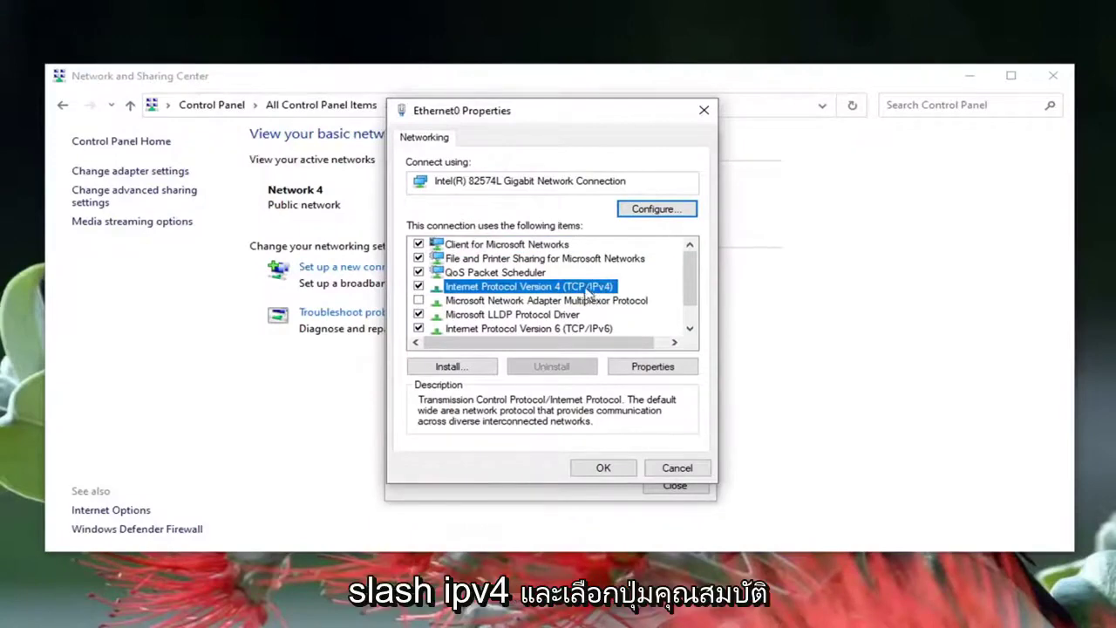
{"action": "left_click", "coordinate": [643, 371]}
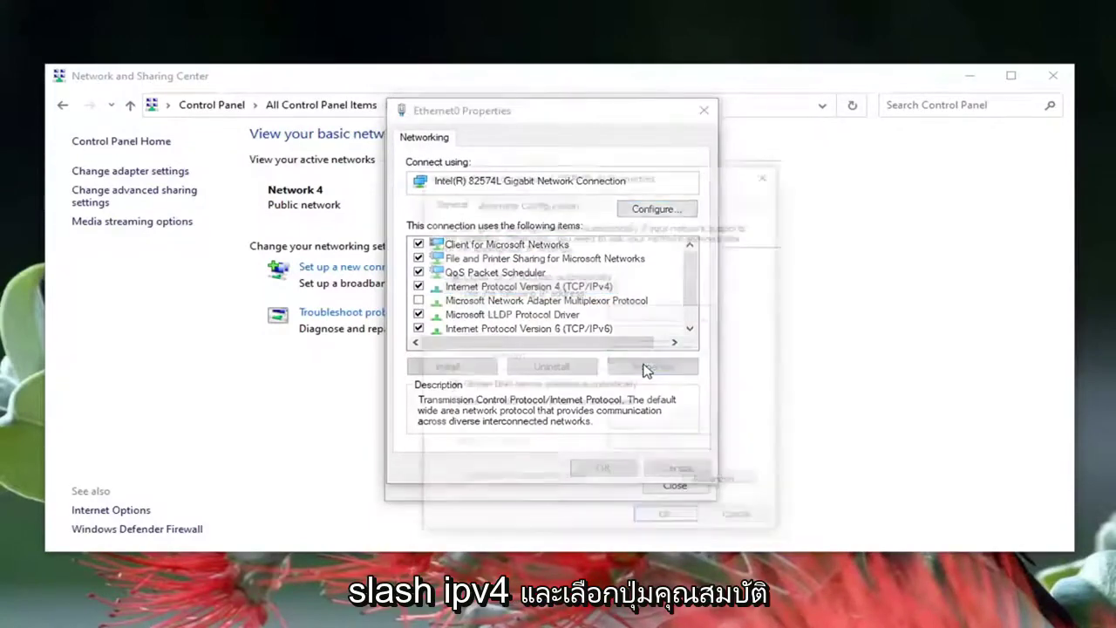
{"action": "left_click_drag", "start_coordinate": [568, 172], "coordinate": [528, 120]}
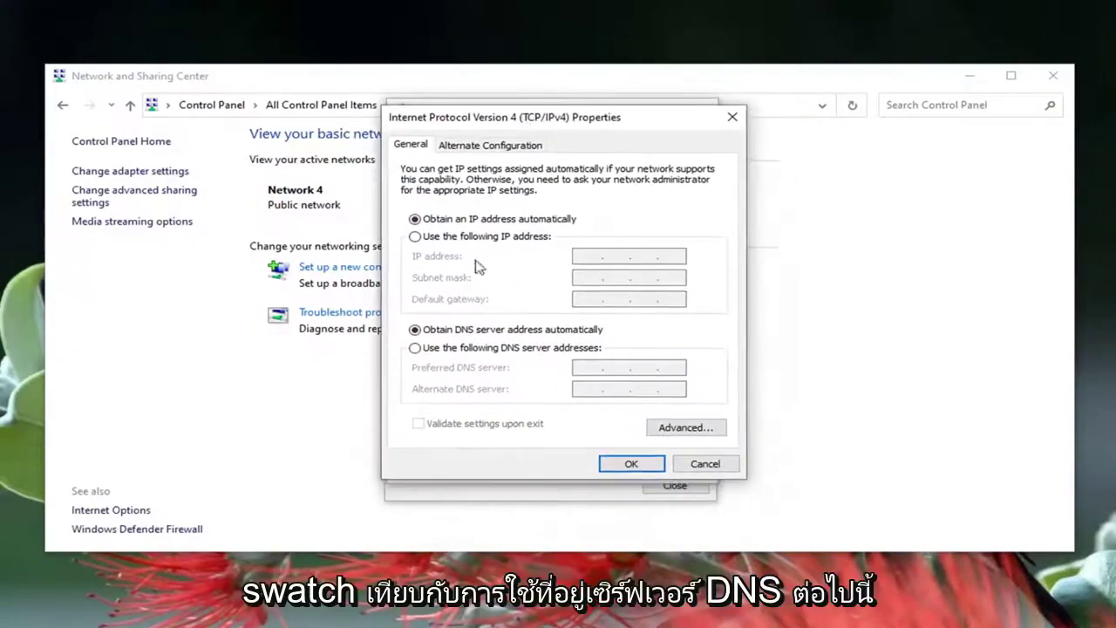
Set preferred DNS 8.8.8.8 and alternate DNS 8.8.4.4 for IPv4 and save with OK.
{"action": "left_click", "coordinate": [415, 348]}
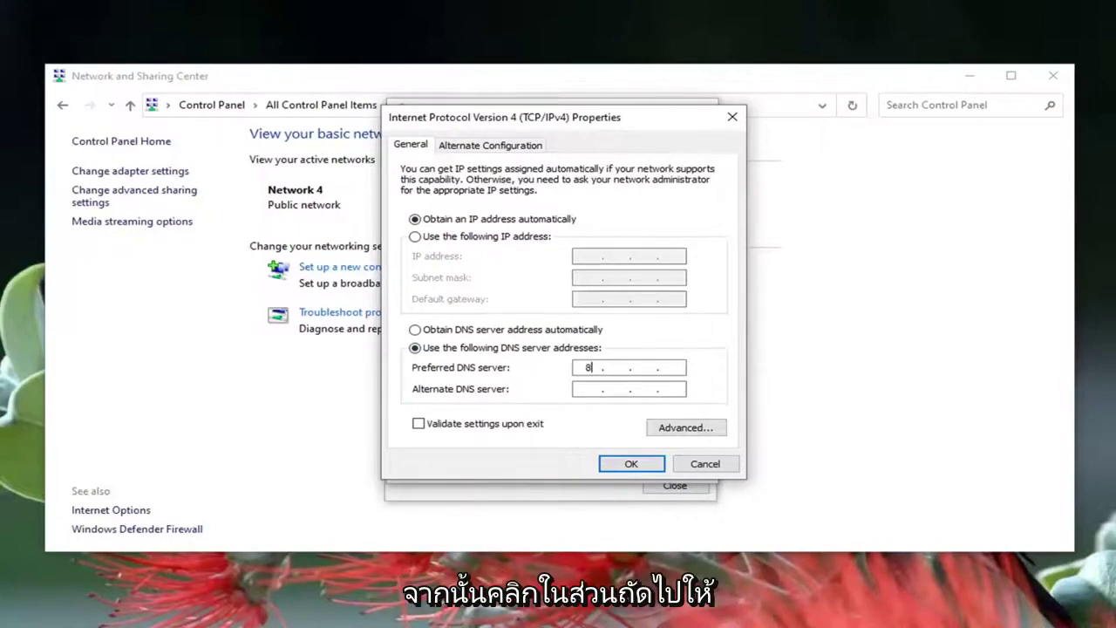
{"action": "type", "text": ".8"}
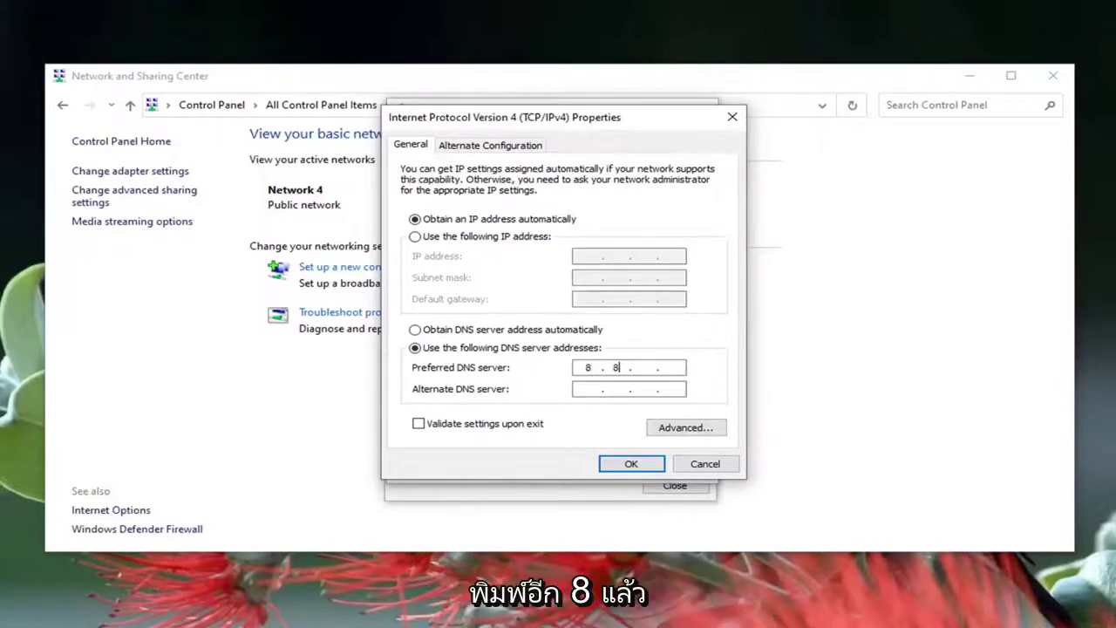
{"action": "type", "text": ".8.8"}
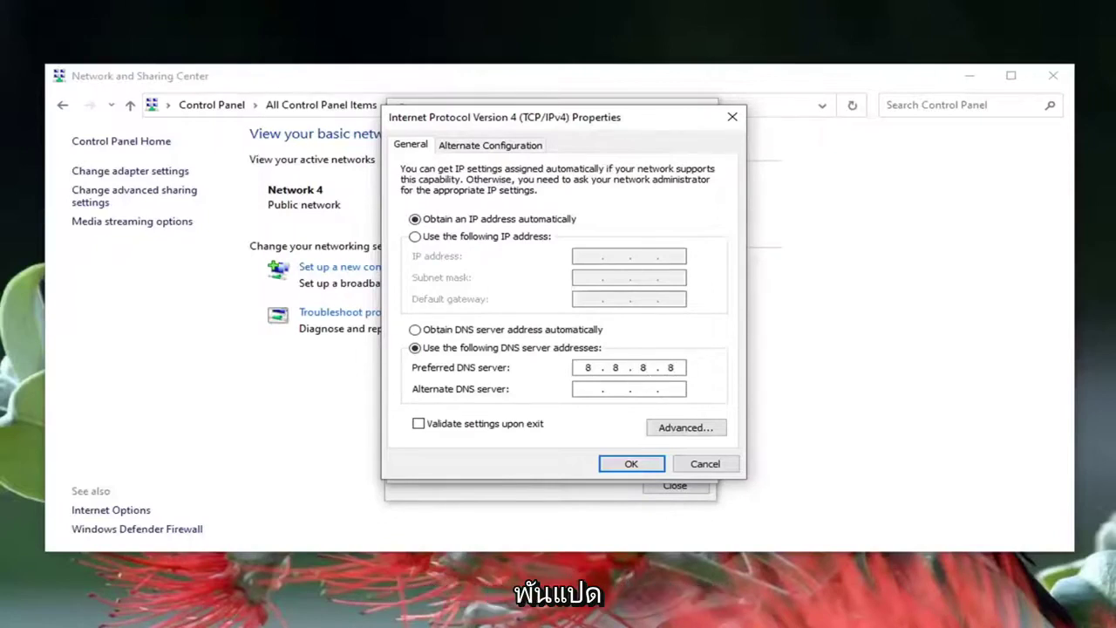
{"action": "left_click", "coordinate": [588, 389]}
{"action": "type", "text": "8 "}
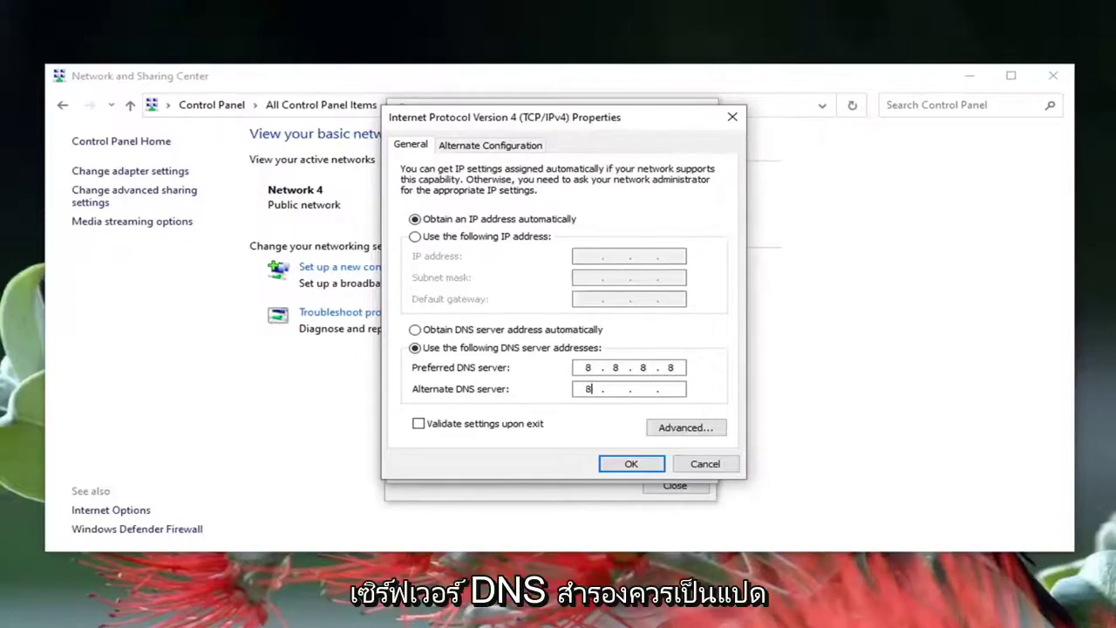
{"action": "type", "text": "."}
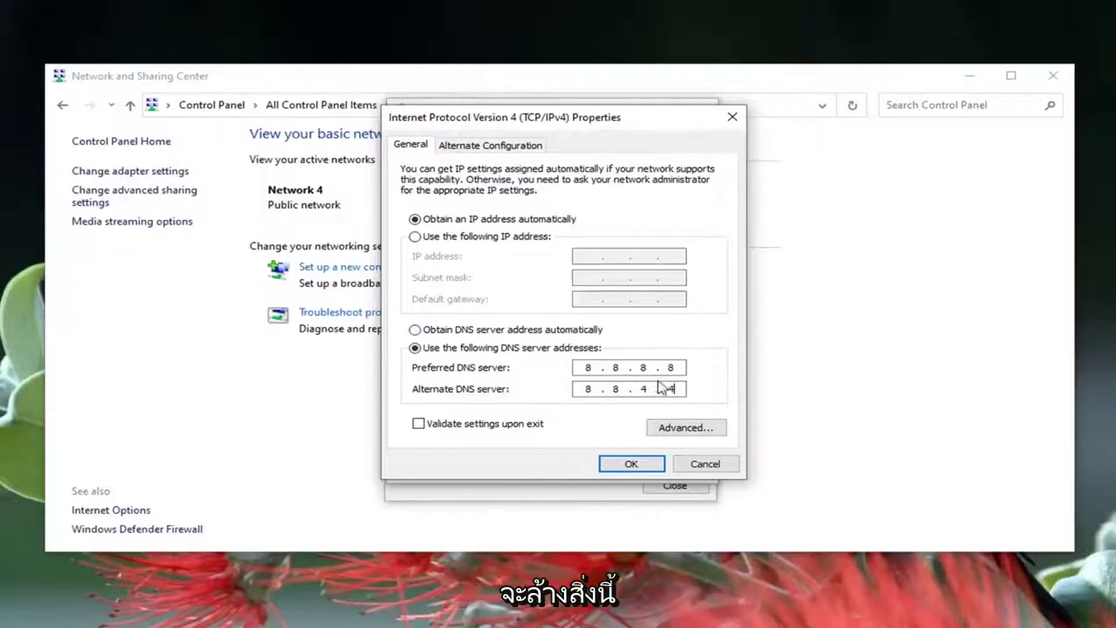
{"action": "left_click", "coordinate": [630, 463]}
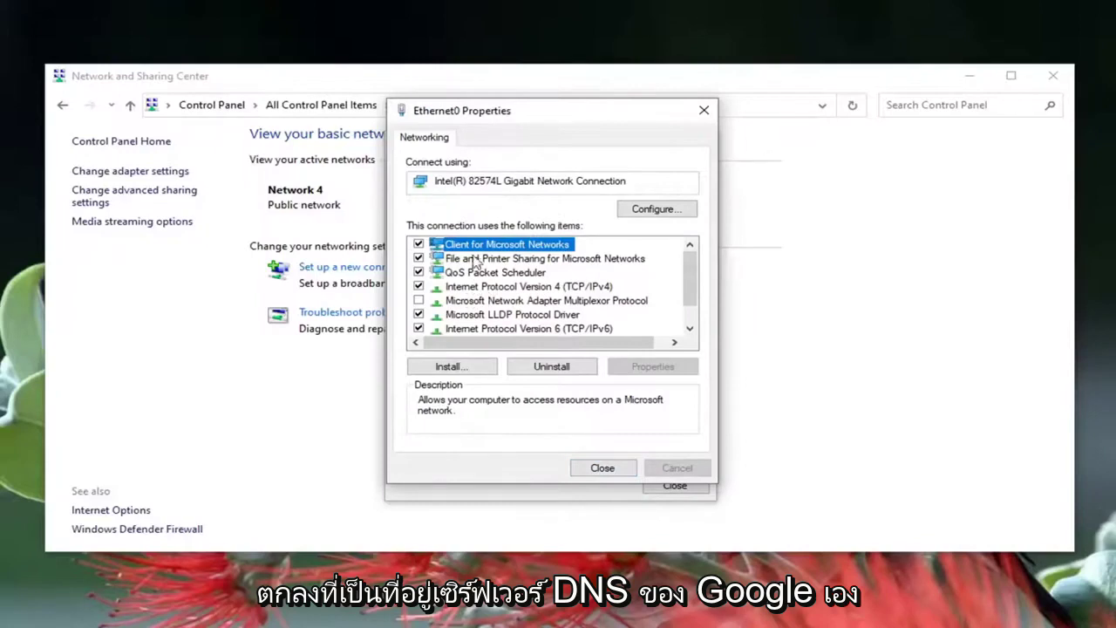
Close Ethernet0 Properties and run Command Prompt as administrator from a 'cmd' search.
{"action": "left_click", "coordinate": [602, 469]}
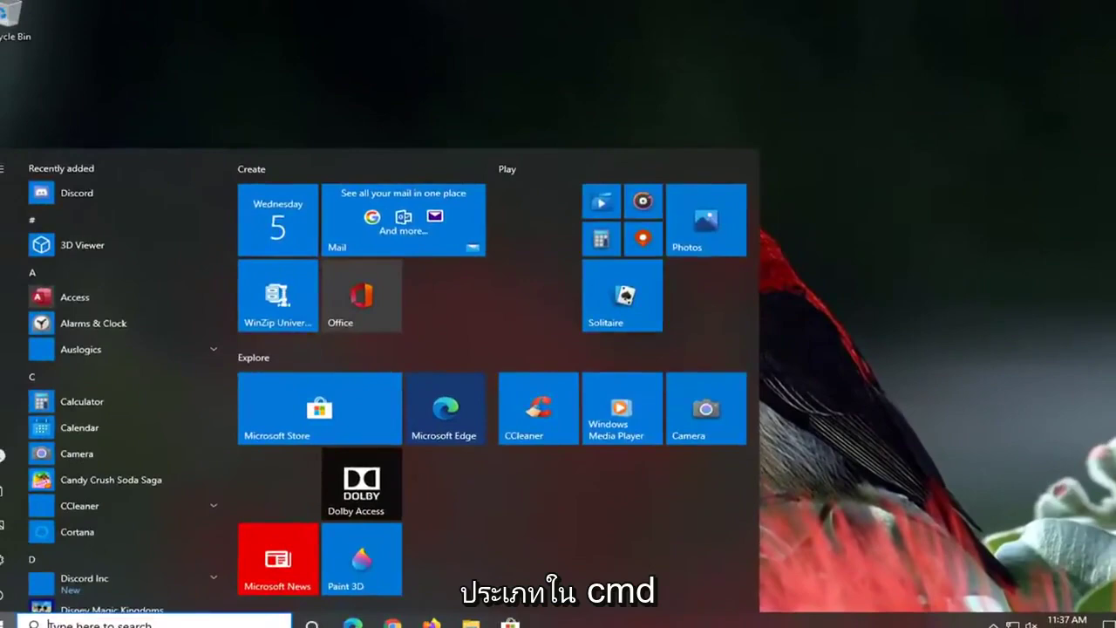
{"action": "type", "text": "cmd"}
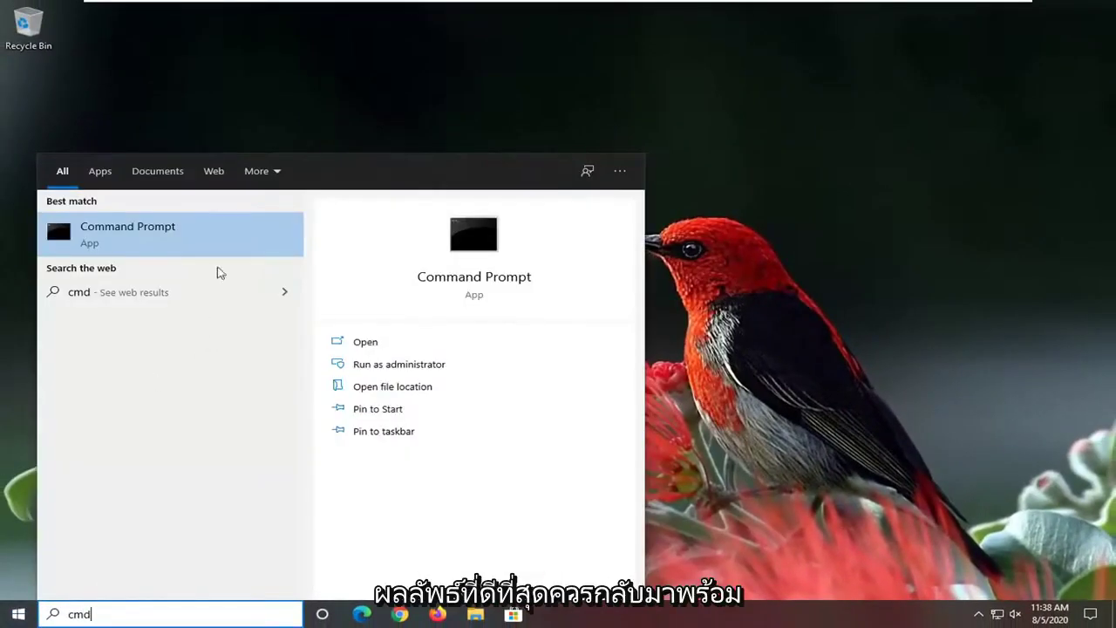
{"action": "right_click", "coordinate": [142, 233]}
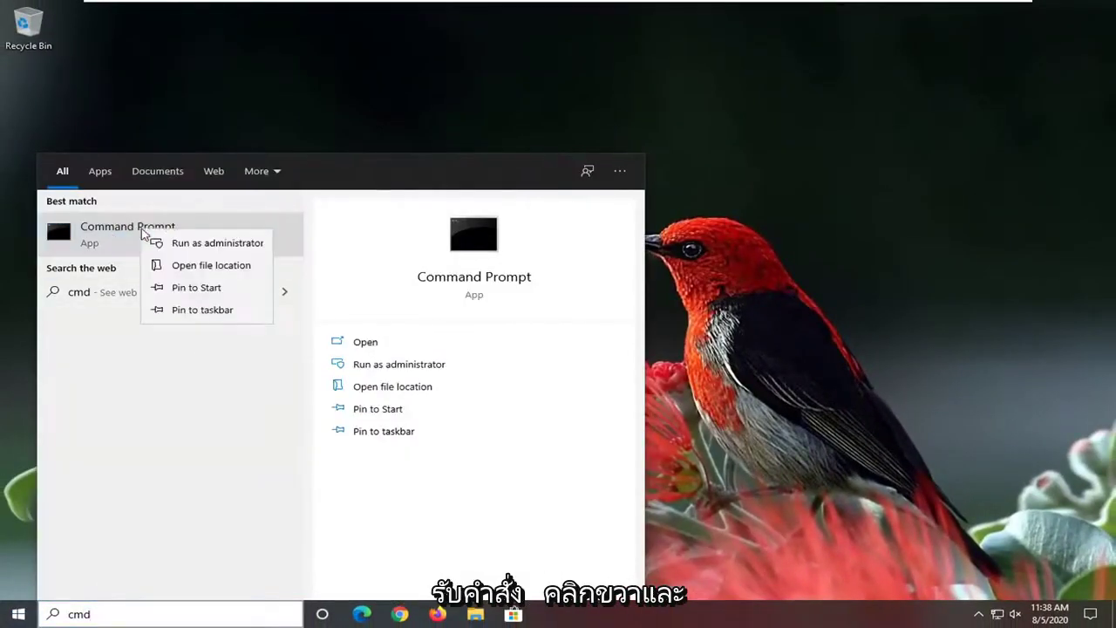
{"action": "left_click", "coordinate": [199, 243]}
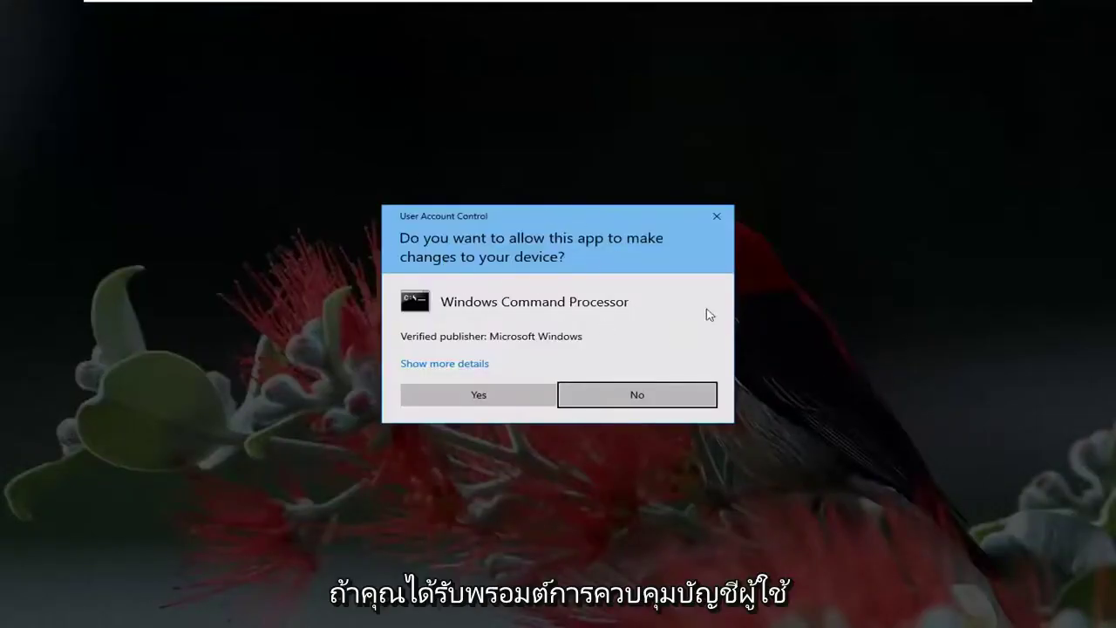
{"action": "left_click", "coordinate": [467, 392]}
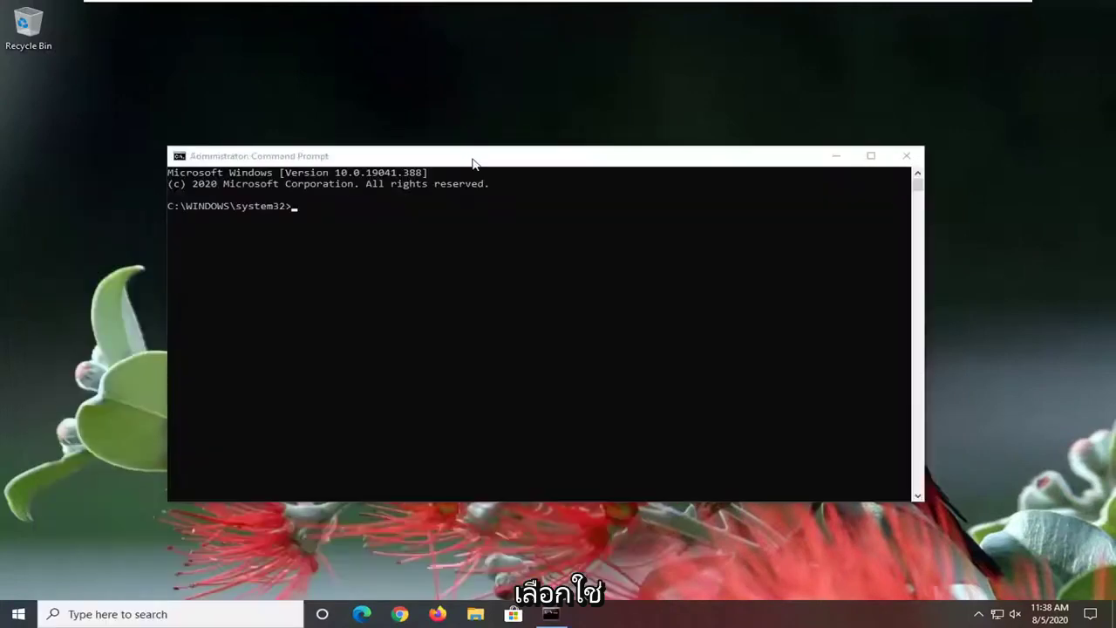
{"action": "left_click_drag", "start_coordinate": [474, 158], "coordinate": [520, 105]}
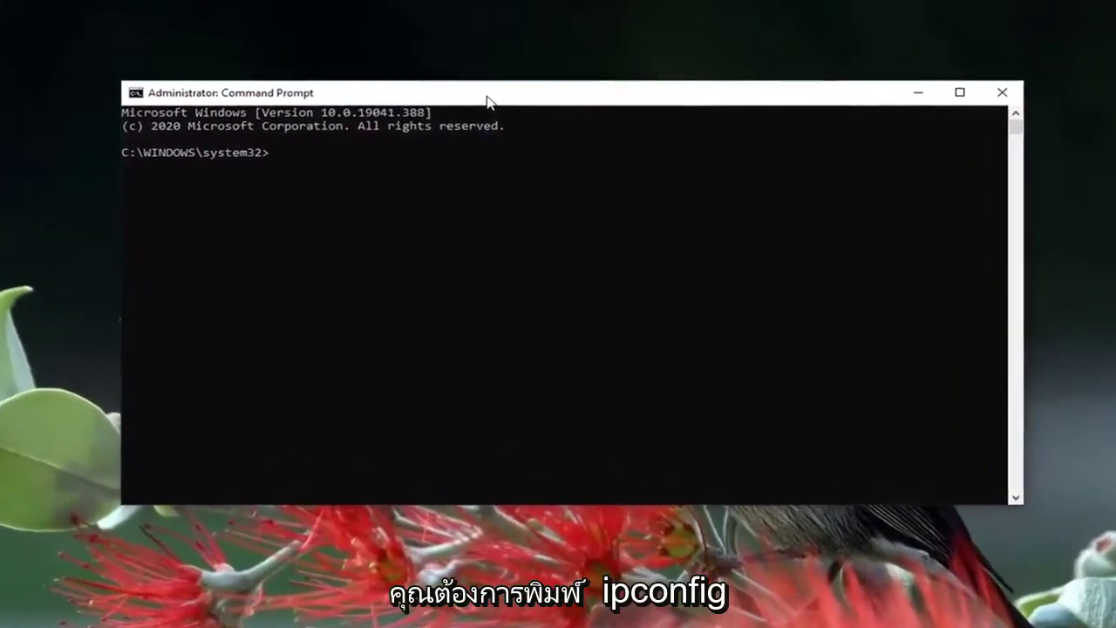
Run 'ipconfig /flushdns' and then 'netsh winsock reset' in the administrator Command Prompt.
{"action": "type", "text": "ipconfig"}
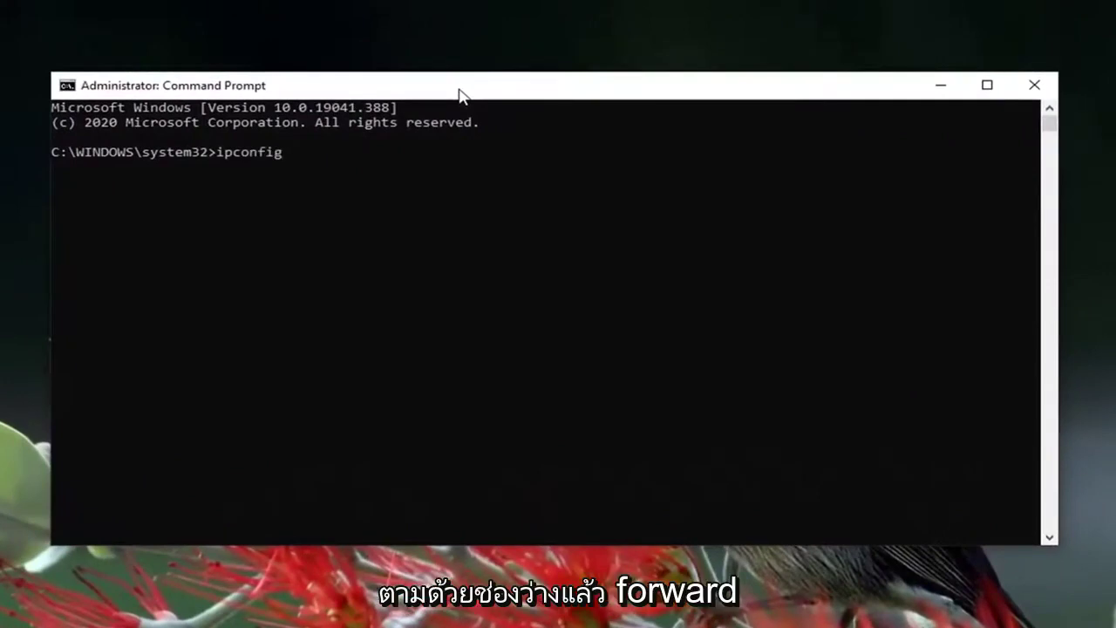
{"action": "type", "text": " /flushdns"}
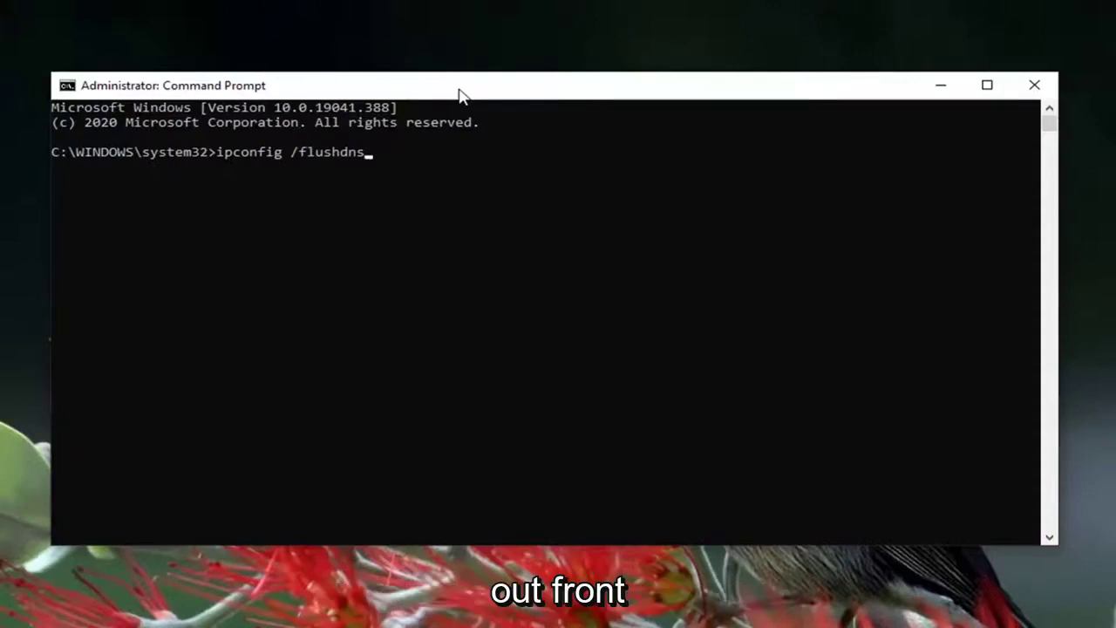
{"action": "key", "text": "Return"}
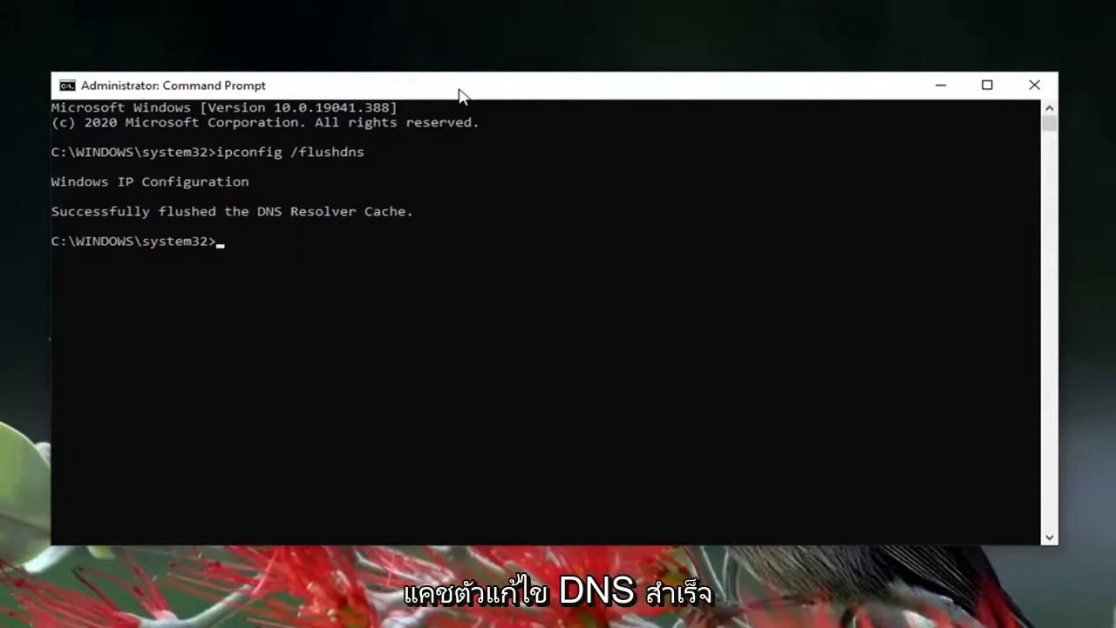
{"action": "type", "text": "sh"}
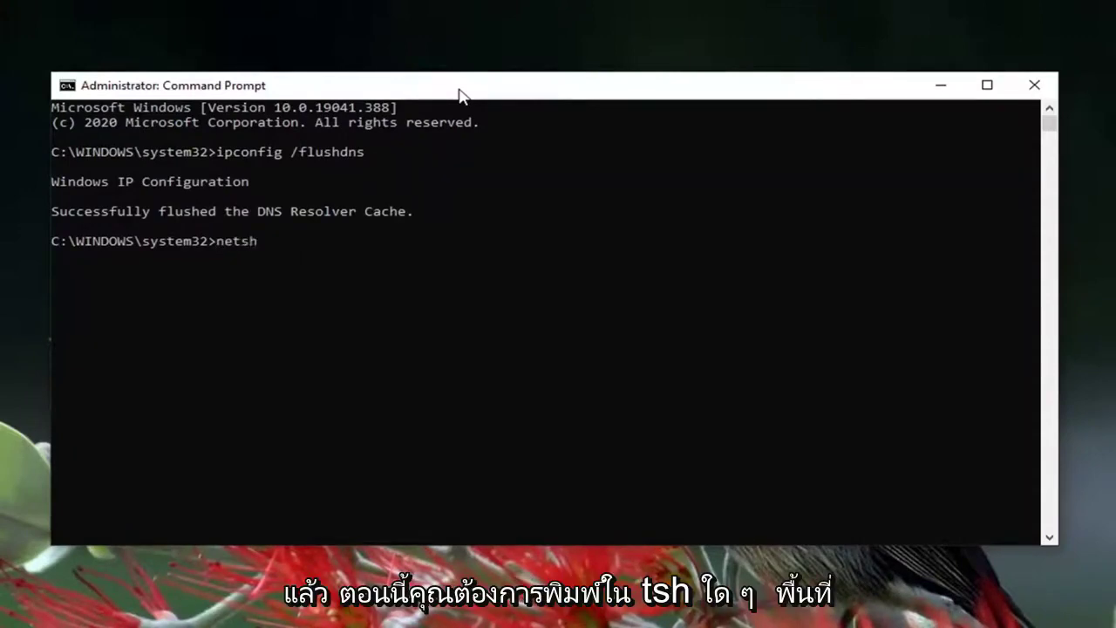
{"action": "type", "text": " winsock"}
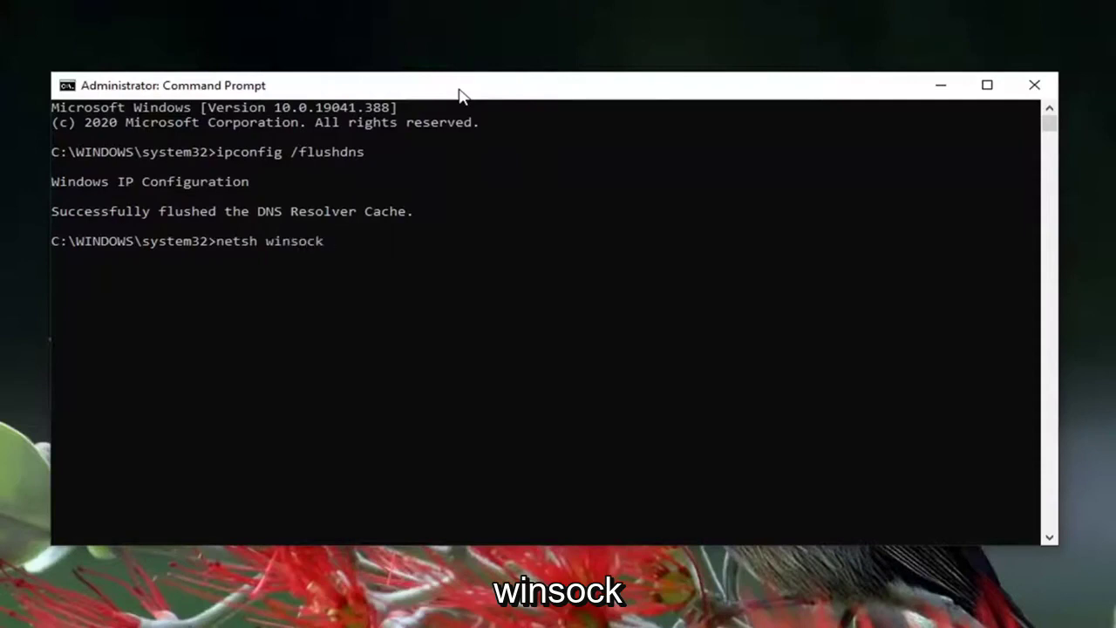
{"action": "type", "text": " r"}
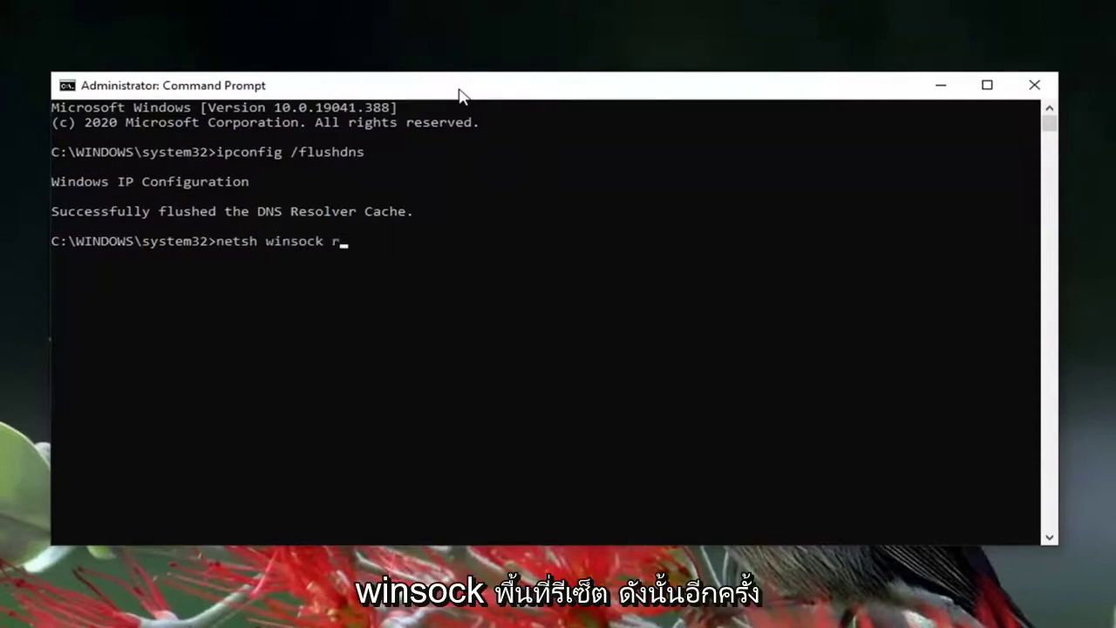
{"action": "type", "text": "eset"}
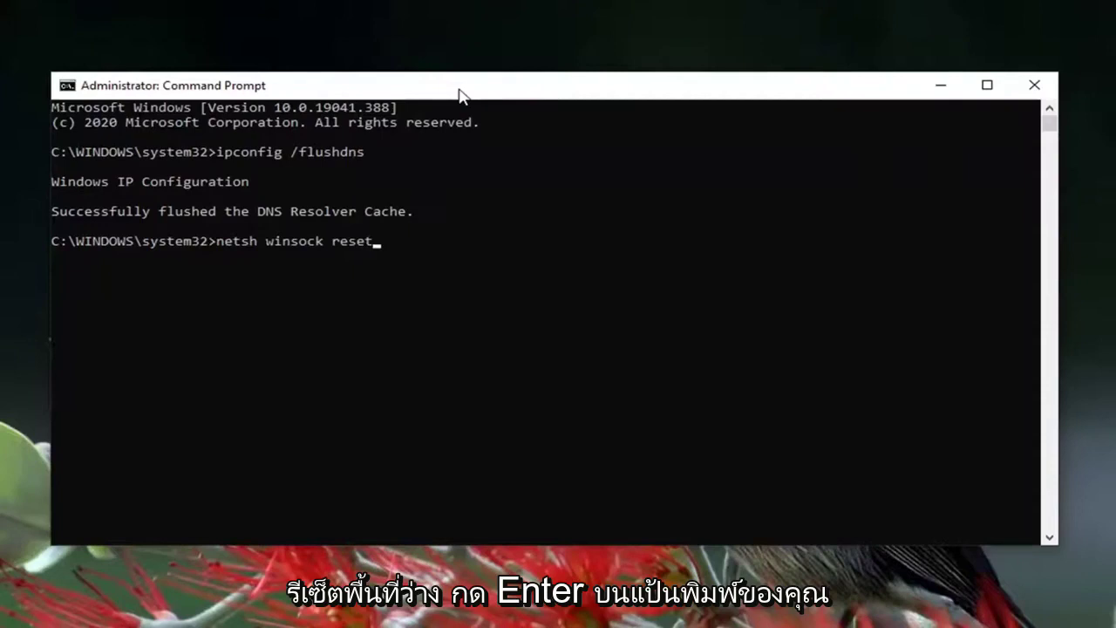
{"action": "key", "text": "Return"}
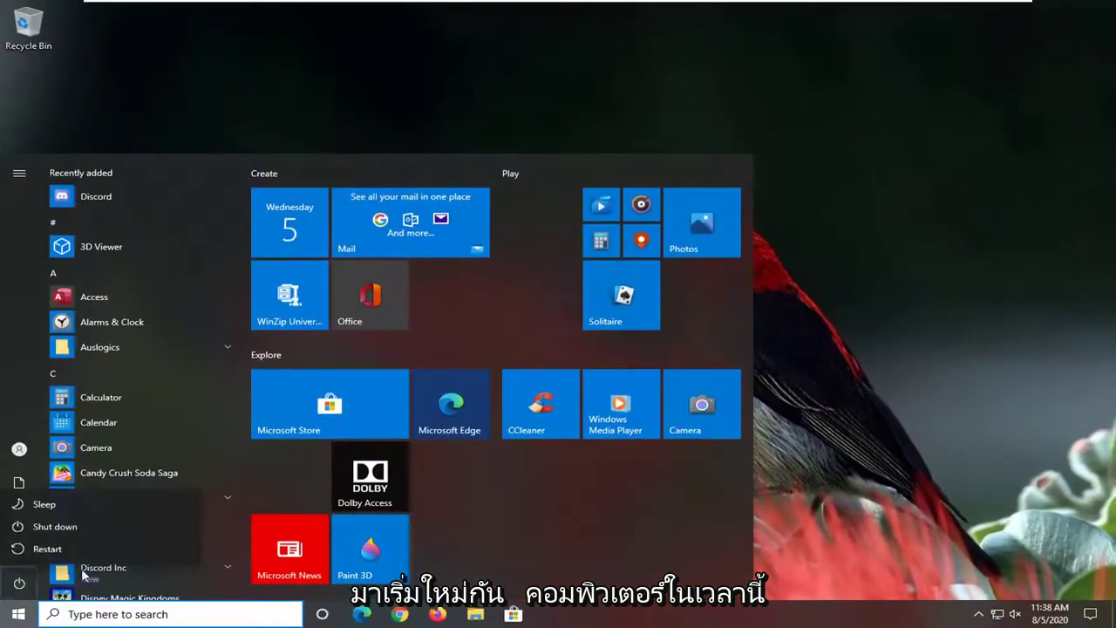
Choose Restart from the Start menu power options to reboot Windows.
{"action": "left_click", "coordinate": [42, 548]}
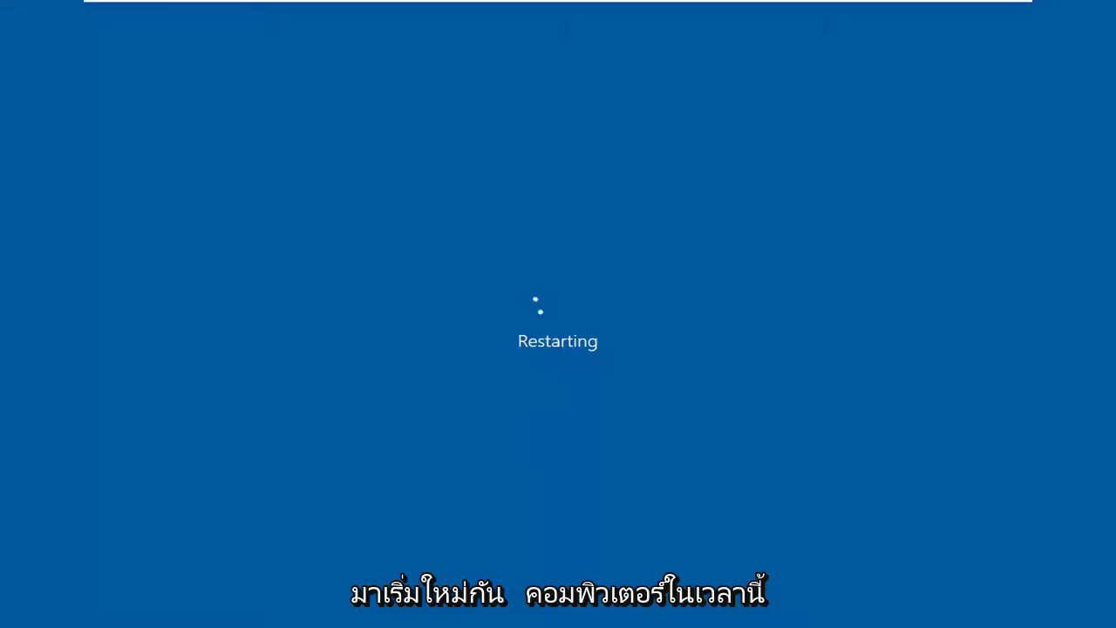